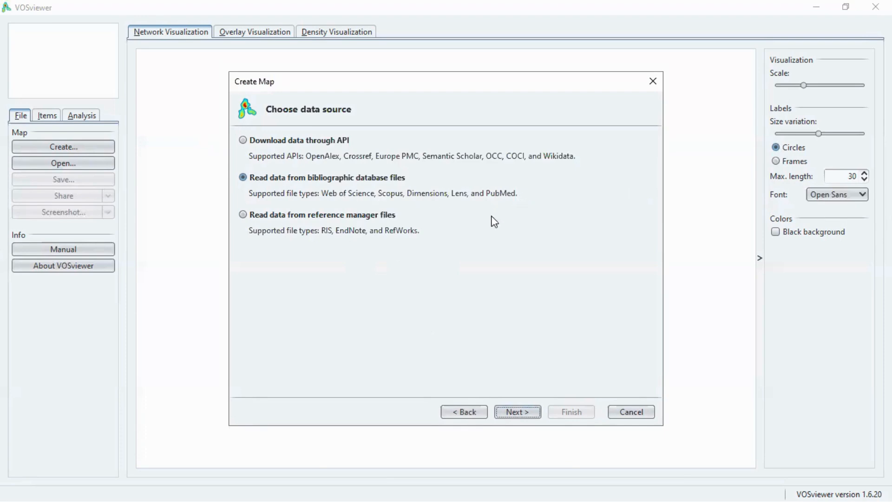
# Step: Load the Scopus file "ICF, ISF n SDGs.csv" from the Downloads folder as the bibliographic database source for the new map
pyautogui.click(515, 411)
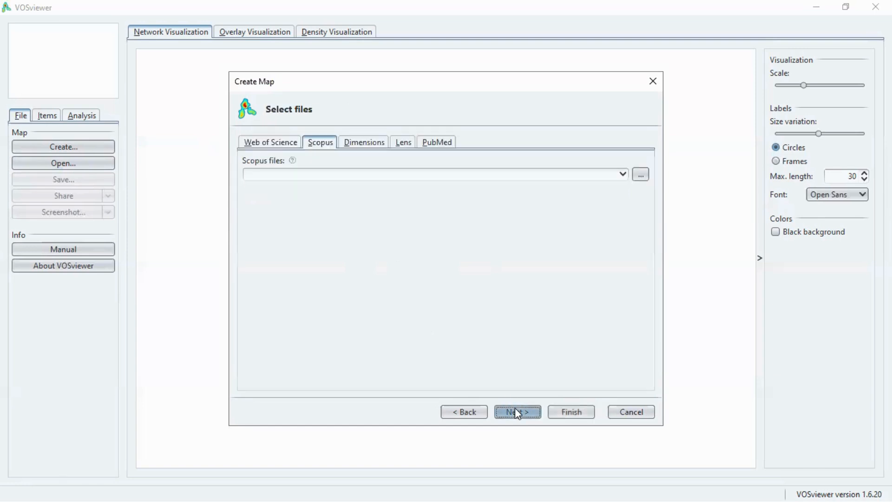
pyautogui.click(296, 144)
pyautogui.click(314, 145)
pyautogui.click(326, 141)
pyautogui.click(642, 178)
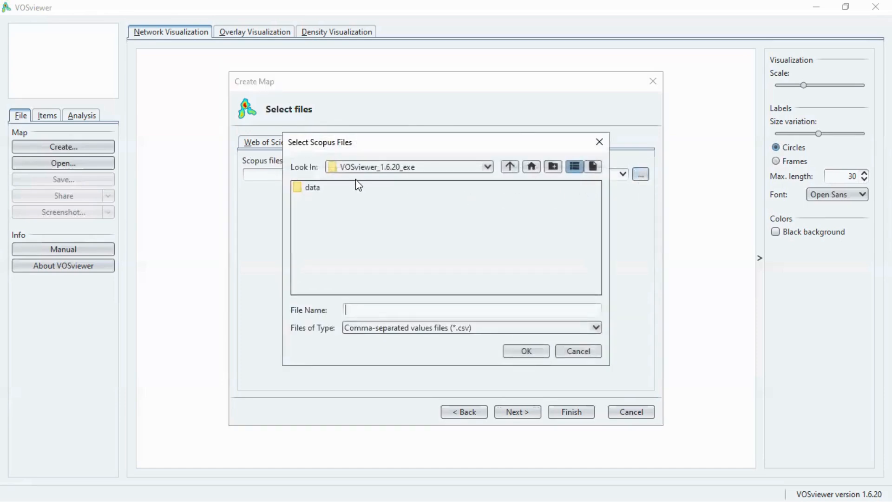
pyautogui.click(487, 167)
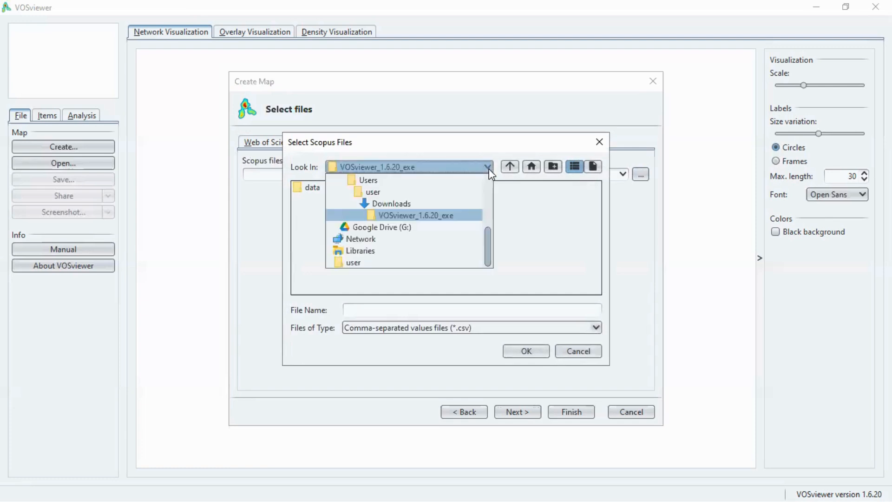
pyautogui.click(409, 205)
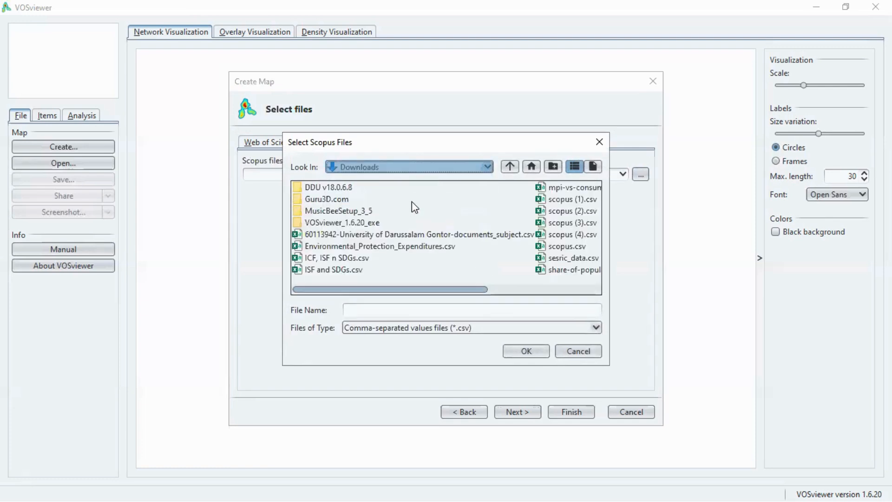
pyautogui.click(347, 259)
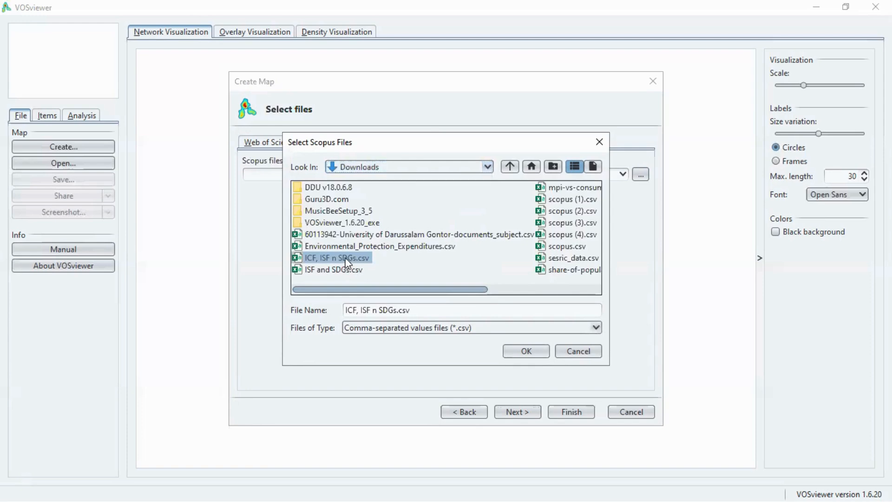
pyautogui.click(523, 352)
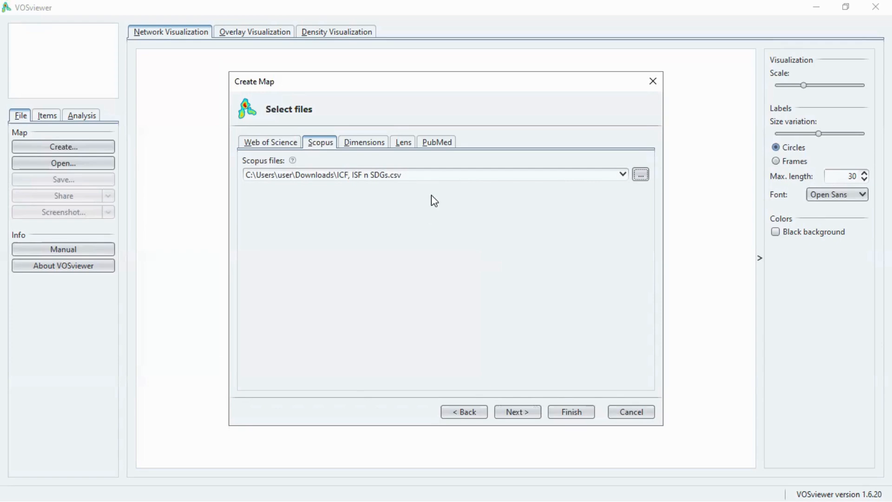
pyautogui.click(513, 410)
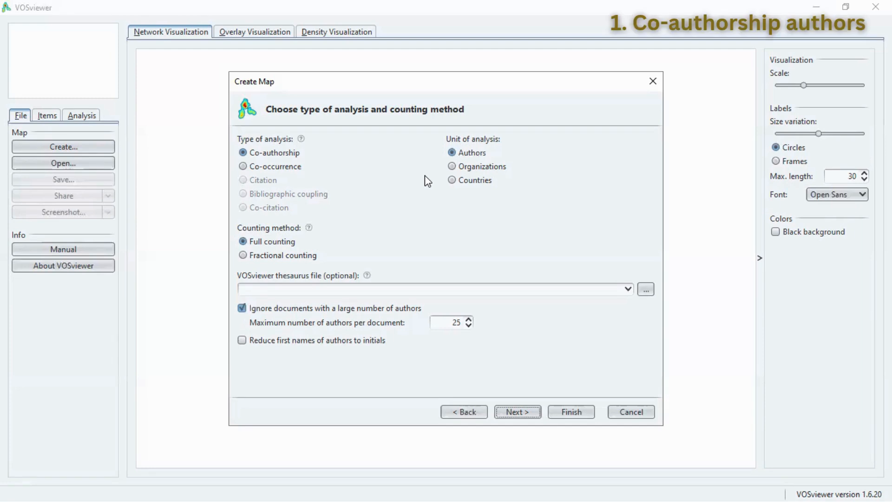
# Step: Choose a co-authorship analysis with authors as the unit of analysis and fractional counting
pyautogui.click(454, 153)
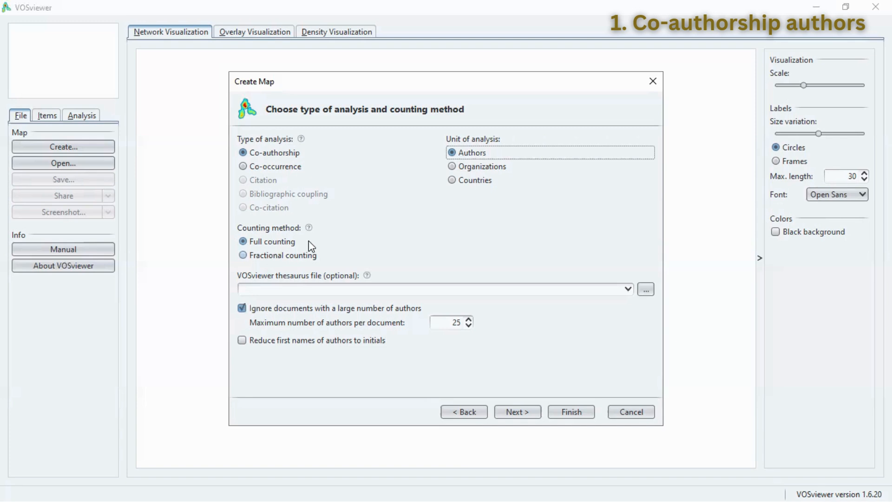
pyautogui.click(244, 256)
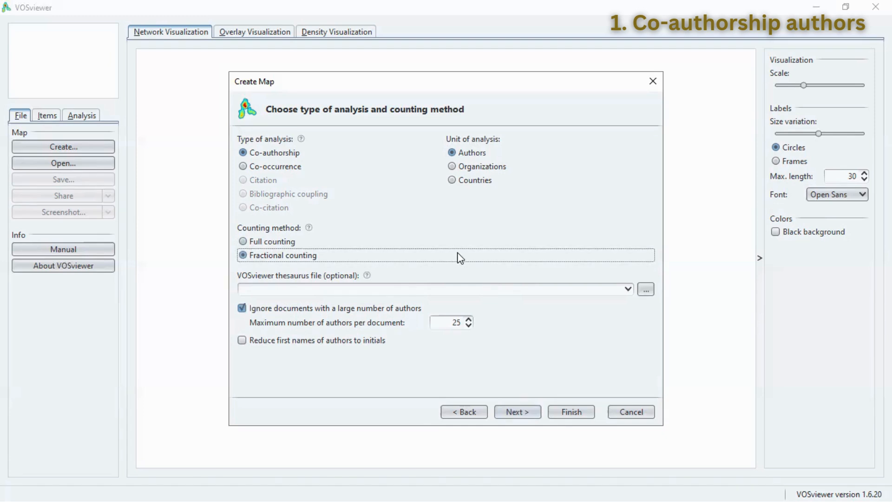
pyautogui.click(515, 413)
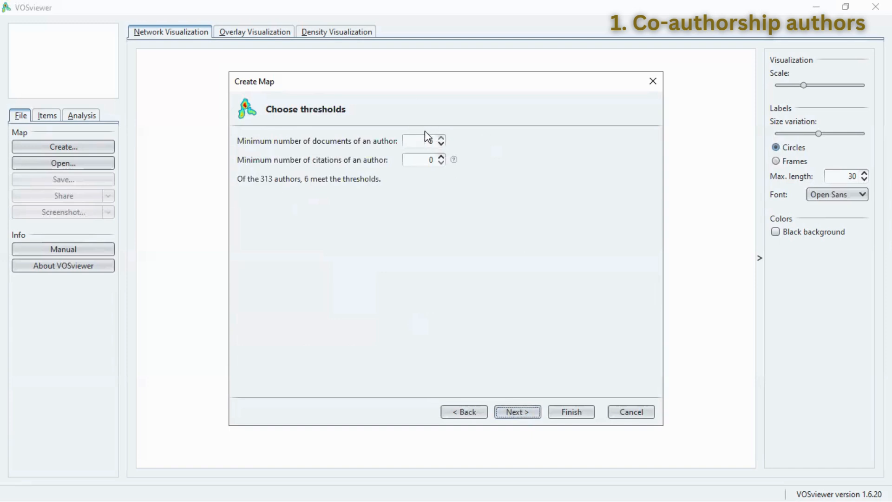
# Step: Set the minimum number of documents of an author to 1 and generate the map with only the largest set of connected authors
pyautogui.click(440, 144)
pyautogui.click(441, 144)
pyautogui.click(440, 144)
pyautogui.click(441, 144)
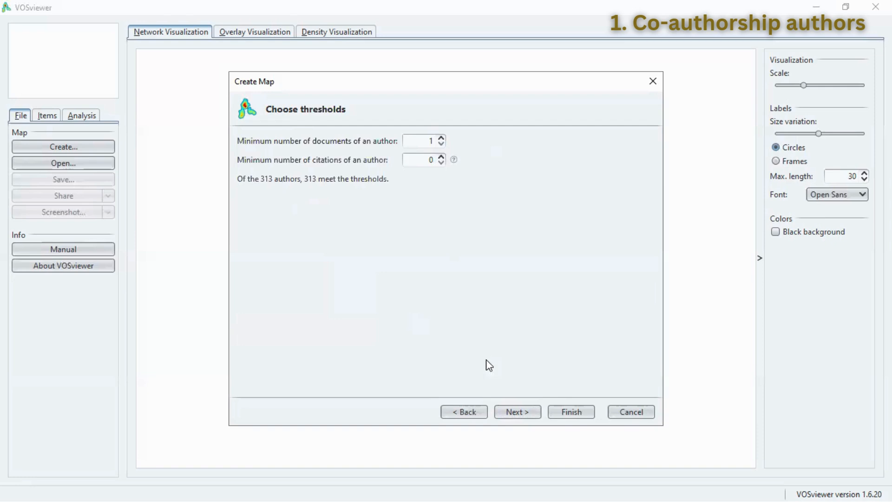
pyautogui.click(512, 412)
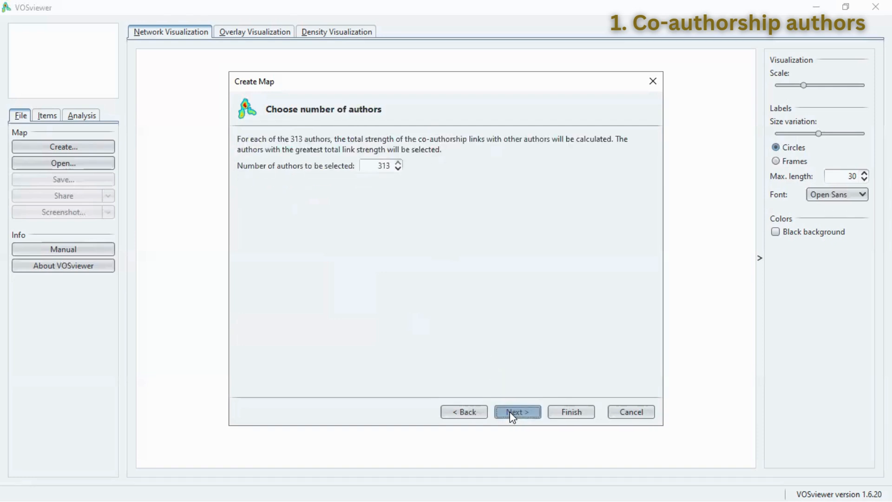
pyautogui.click(513, 412)
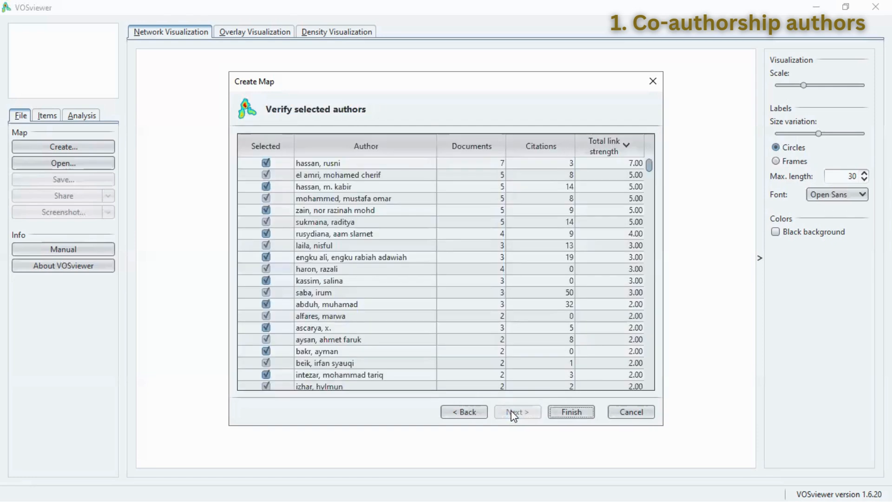
pyautogui.click(564, 411)
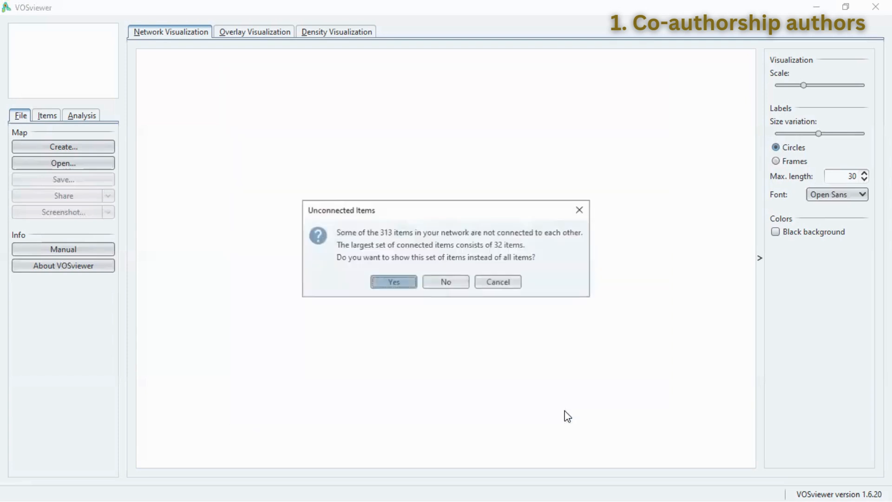
pyautogui.click(394, 282)
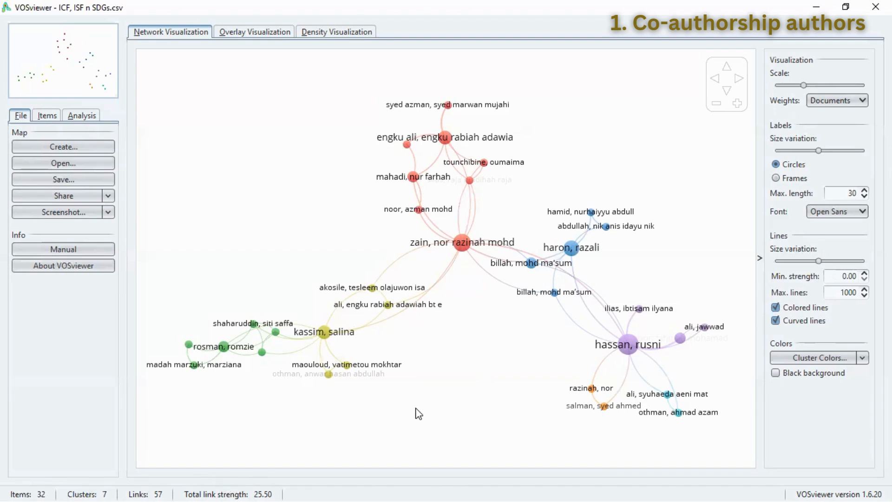
pyautogui.moveTo(627, 347)
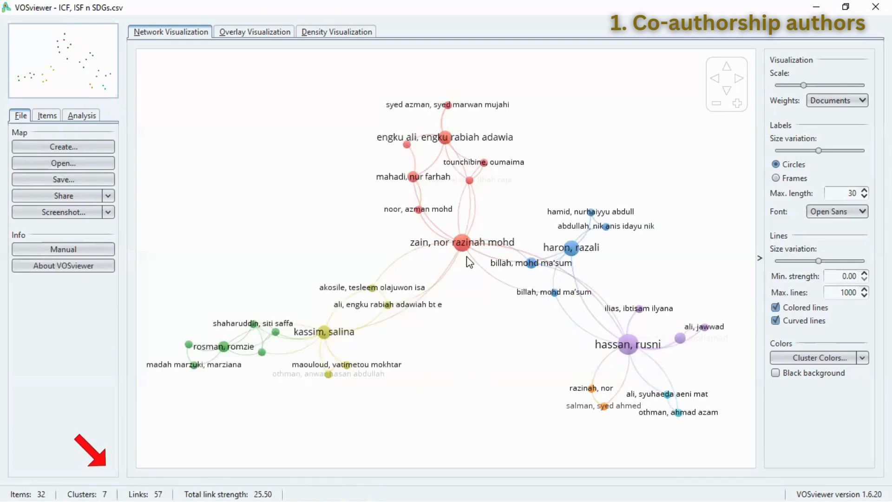
pyautogui.moveTo(463, 243)
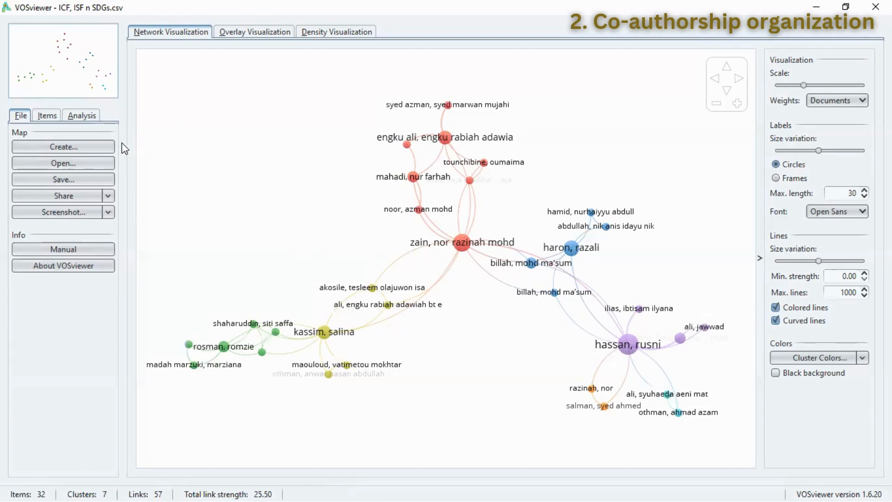
# Step: Start a new map from the same bibliographic Scopus file, using co-authorship analysis with organizations as the unit of analysis
pyautogui.click(93, 147)
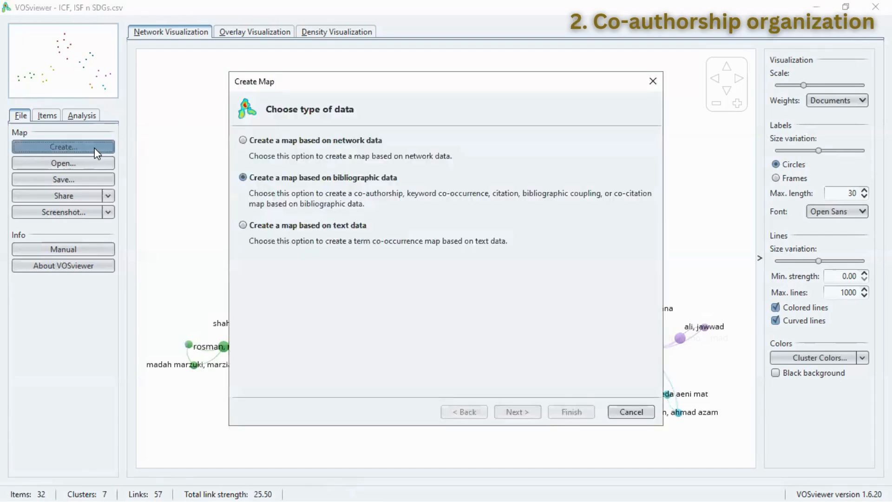
pyautogui.click(511, 412)
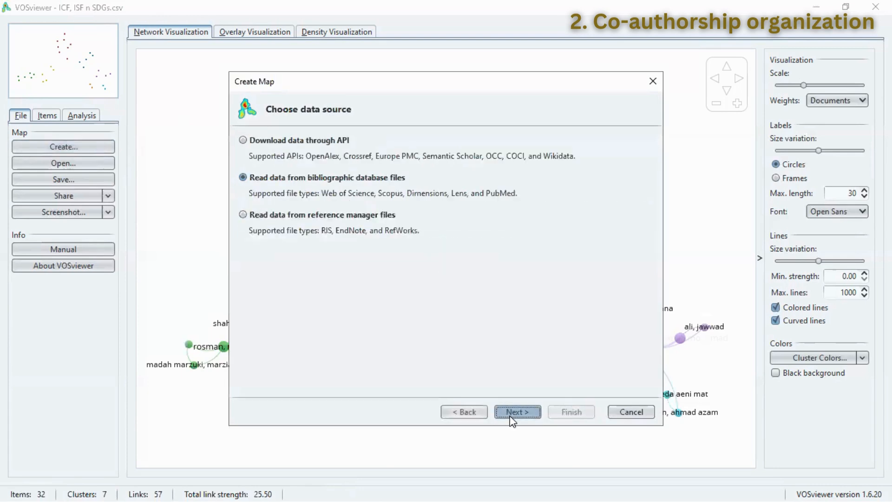
pyautogui.click(514, 412)
pyautogui.click(514, 412)
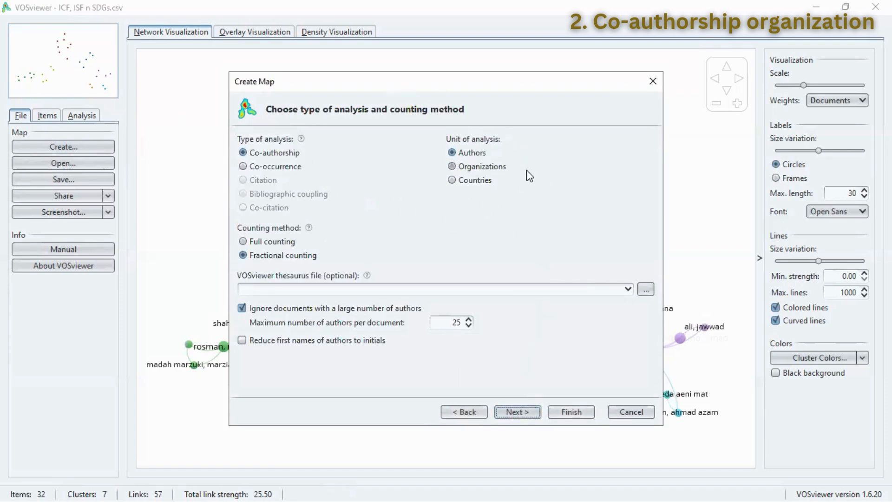
pyautogui.click(455, 167)
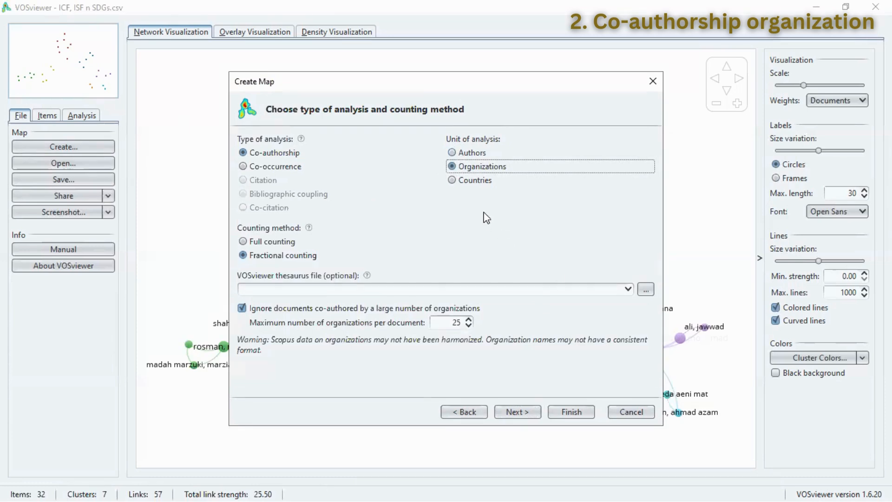
pyautogui.click(510, 412)
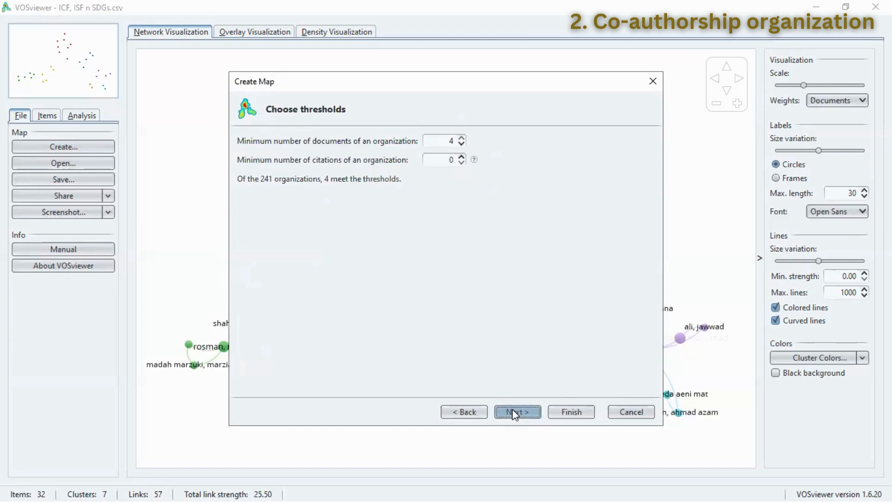
# Step: Generate the organization map, keeping the minimum of 4 documents per organization and all the listed organizations selected
pyautogui.click(511, 412)
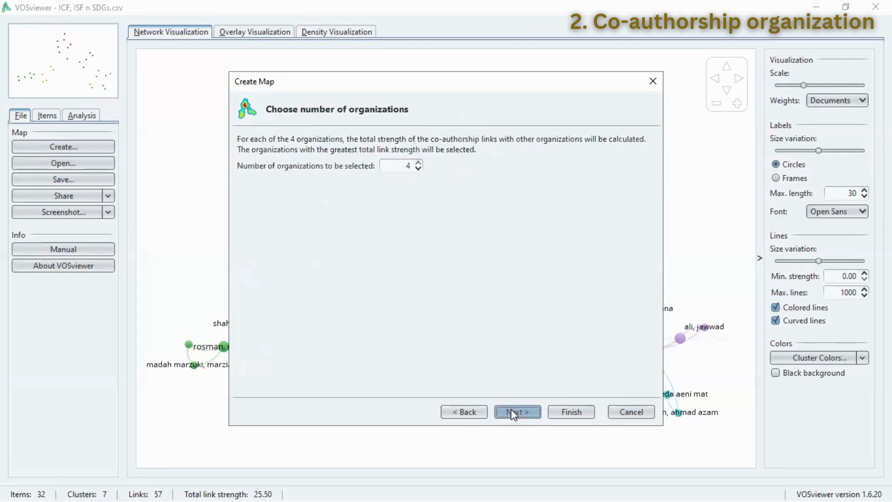
pyautogui.click(522, 411)
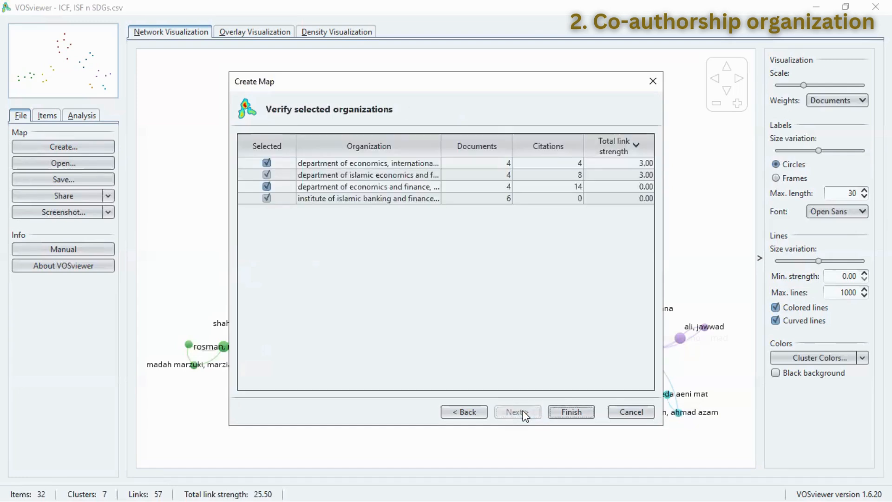
pyautogui.click(559, 412)
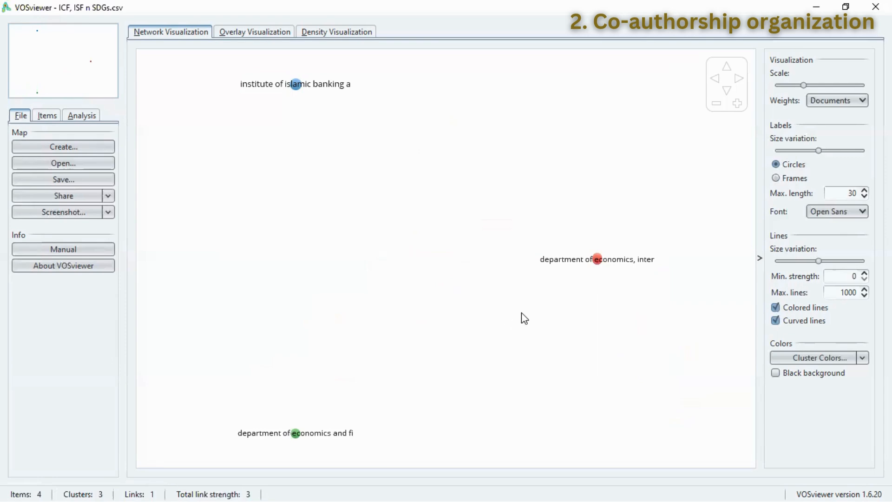
pyautogui.moveTo(590, 262)
pyautogui.moveTo(300, 89)
pyautogui.moveTo(295, 436)
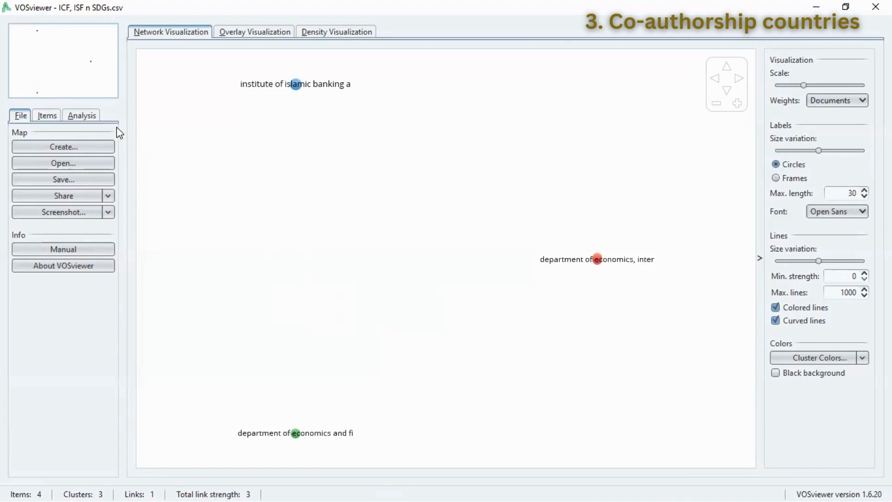
# Step: Start another map from the same bibliographic Scopus file, using co-authorship analysis with countries as the unit of analysis
pyautogui.click(99, 148)
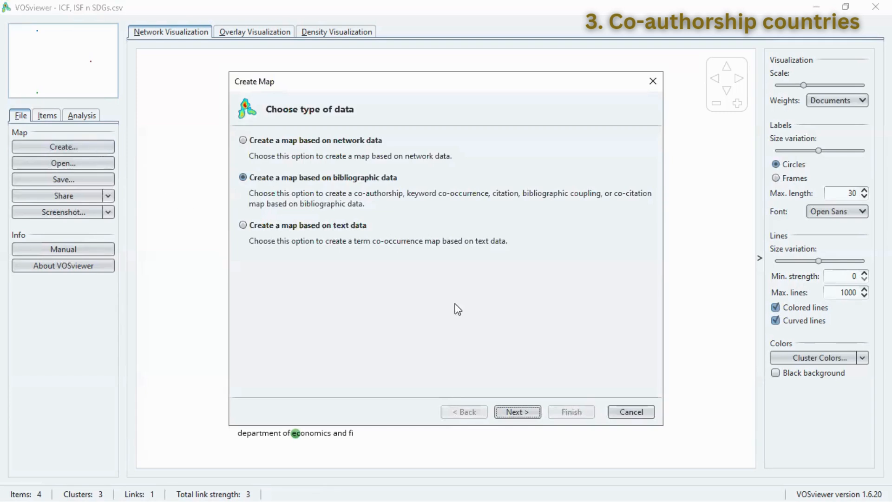
pyautogui.click(514, 412)
pyautogui.click(513, 412)
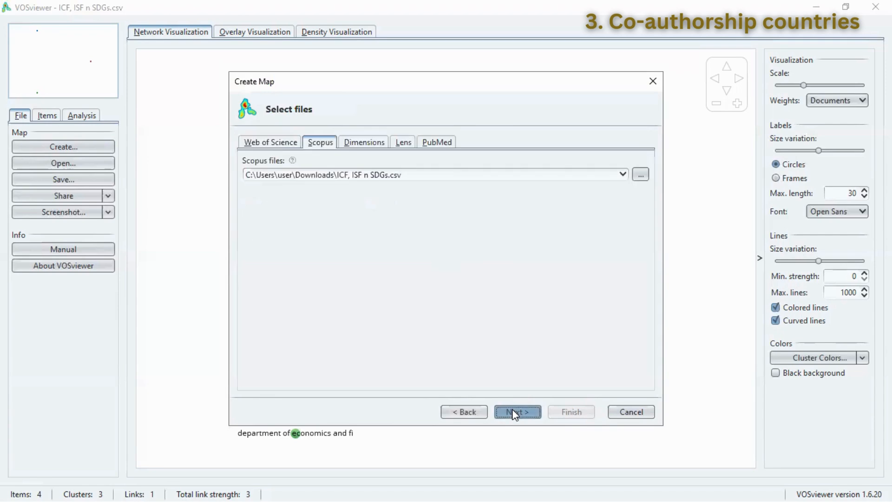
pyautogui.click(513, 412)
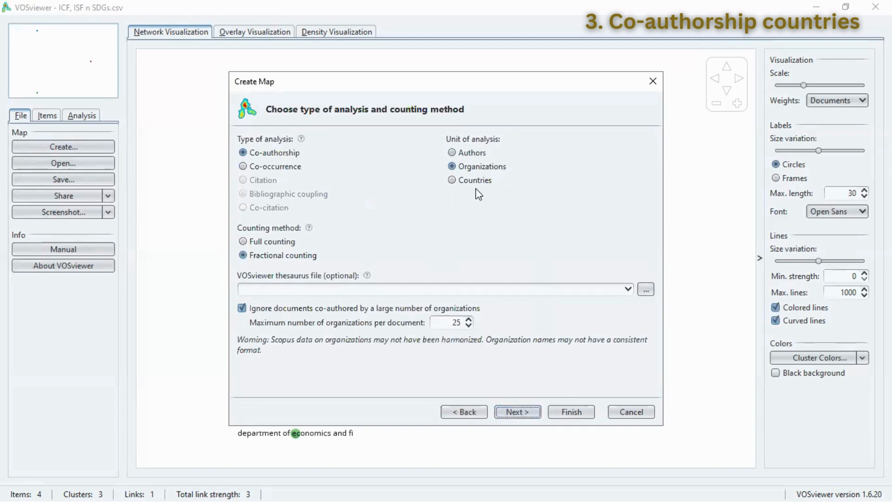
pyautogui.click(453, 179)
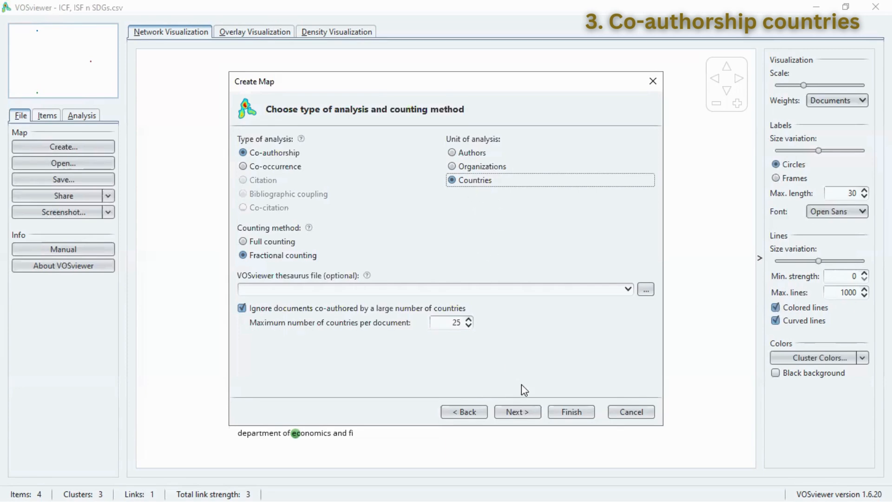
pyautogui.click(514, 413)
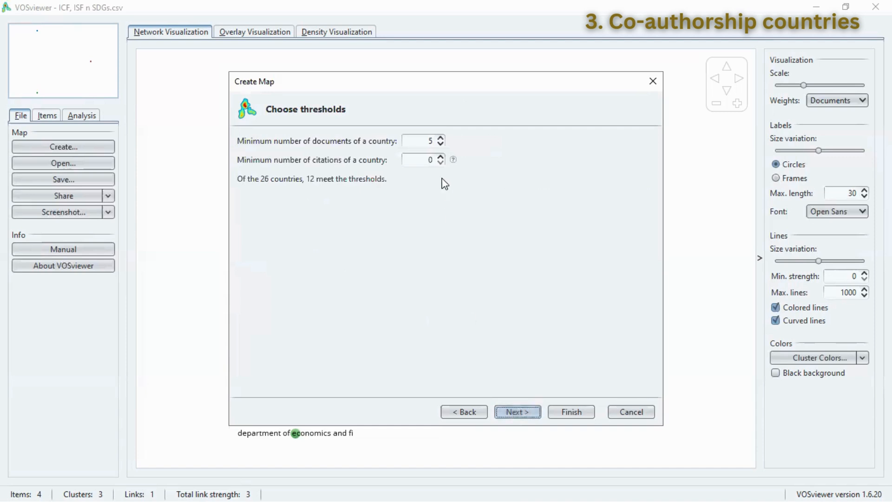
# Step: Set the minimum number of documents of a country to 1 and generate the map with only the largest set of connected countries
pyautogui.click(440, 144)
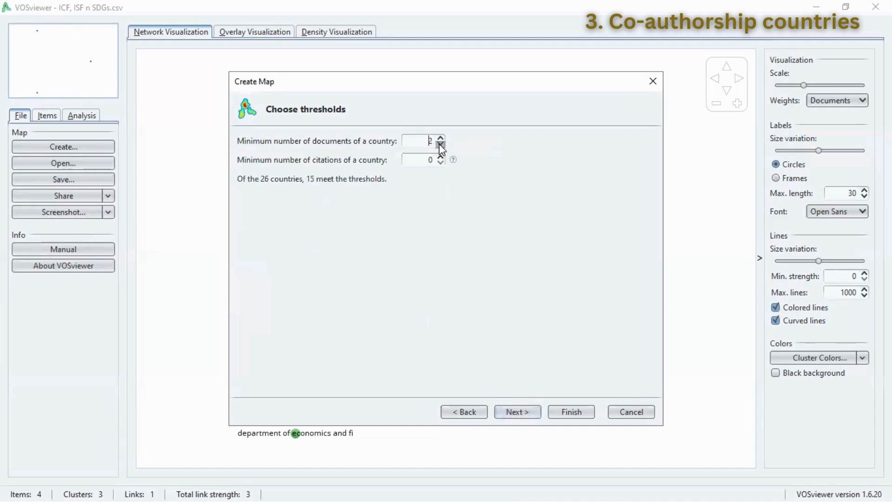
pyautogui.click(440, 145)
pyautogui.click(514, 411)
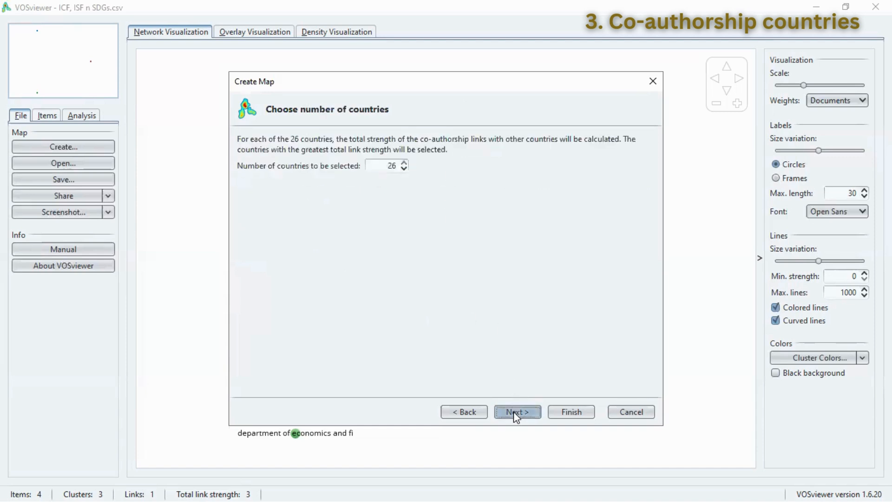
pyautogui.click(514, 412)
pyautogui.click(563, 412)
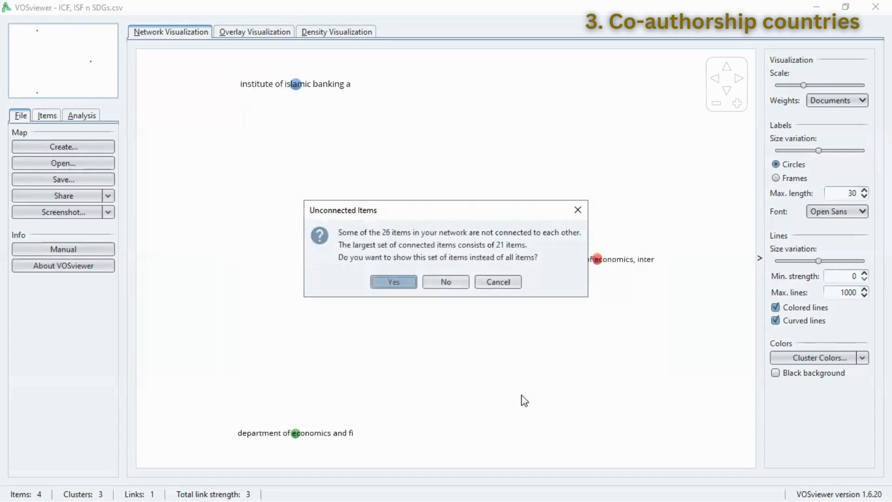
pyautogui.click(402, 283)
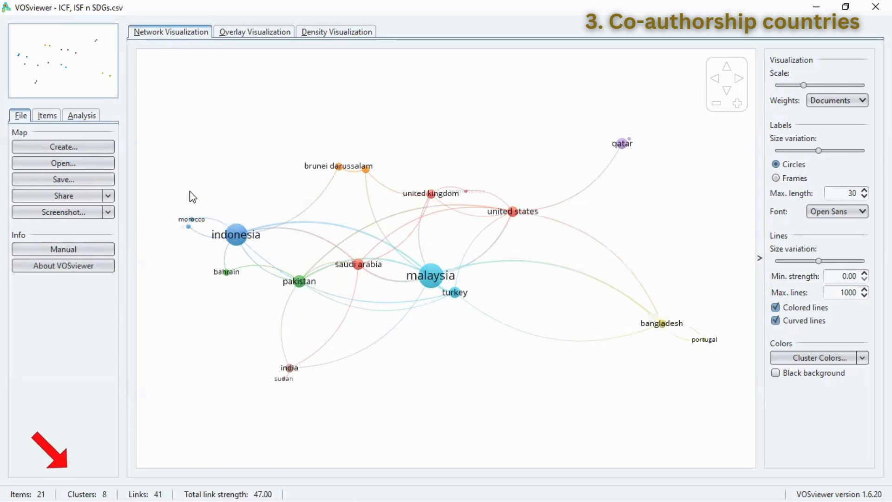
# Step: Start a new map from the same bibliographic Scopus file, using co-occurrence analysis with full counting and all keywords as the unit of analysis
pyautogui.click(85, 148)
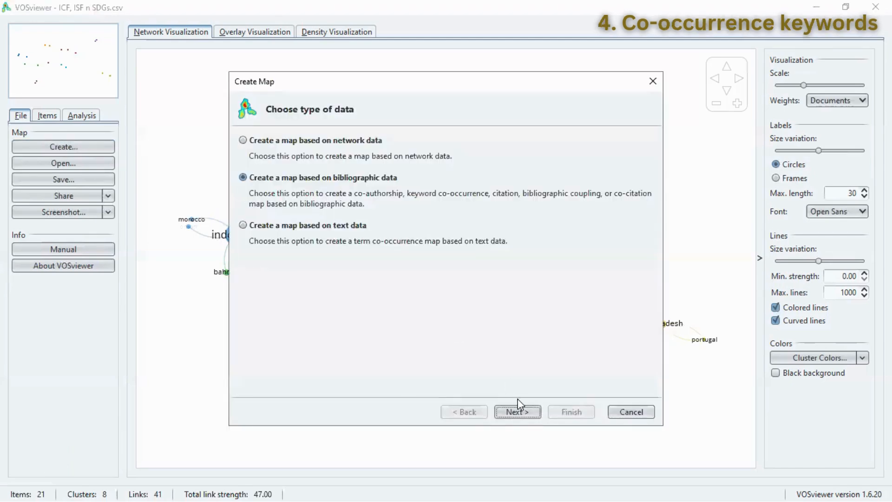
pyautogui.click(517, 412)
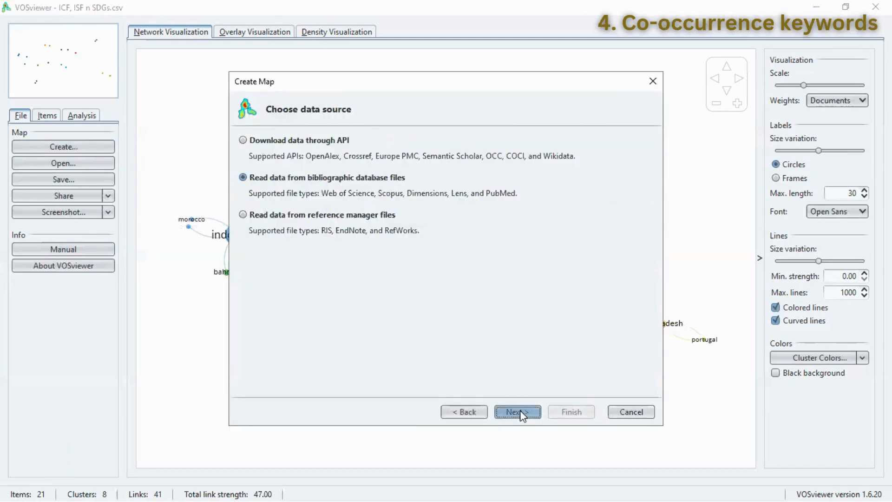
pyautogui.click(516, 412)
pyautogui.click(517, 412)
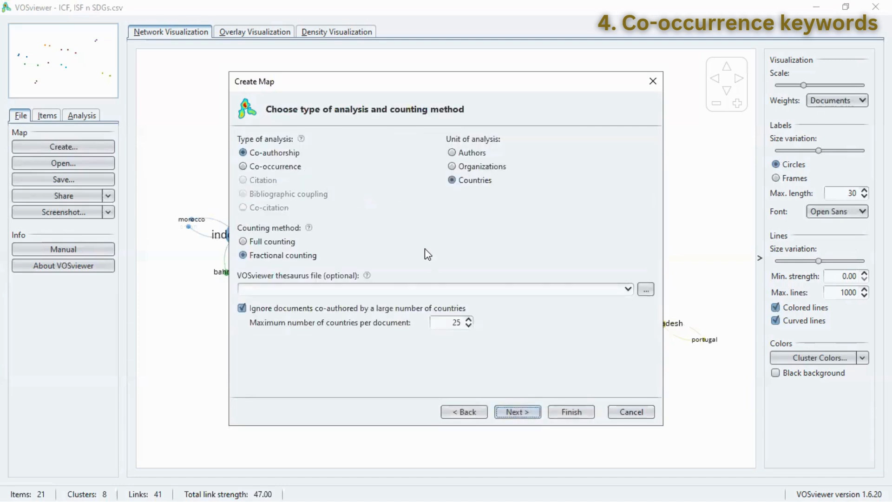
pyautogui.click(251, 168)
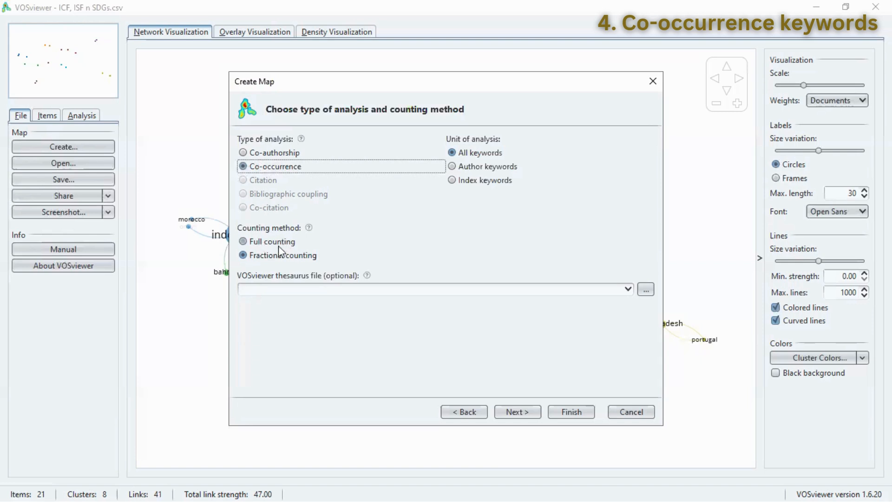
pyautogui.click(263, 243)
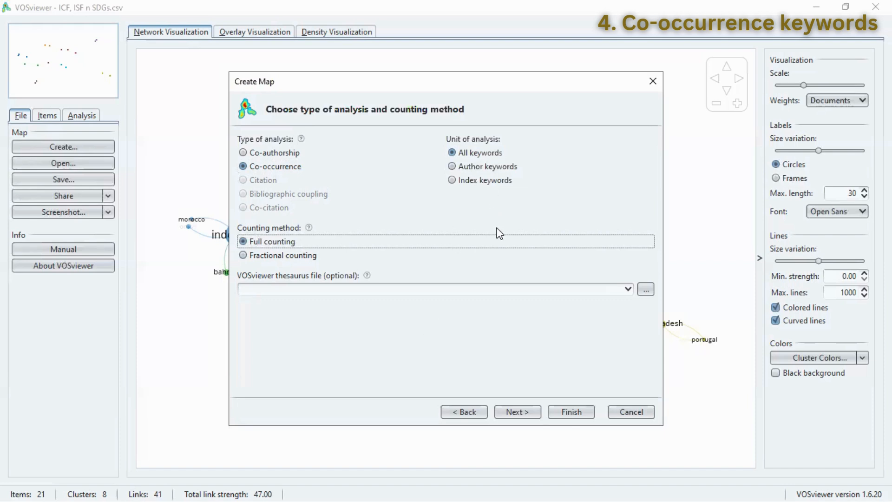
pyautogui.click(493, 157)
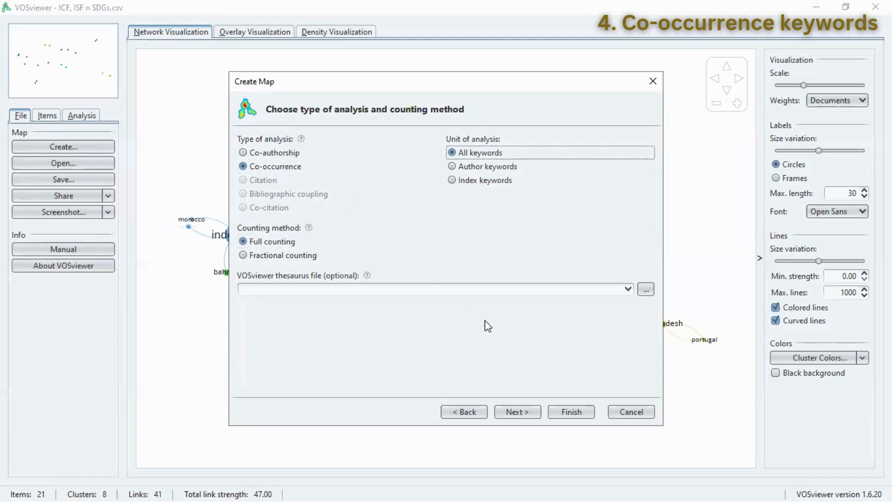
pyautogui.click(508, 412)
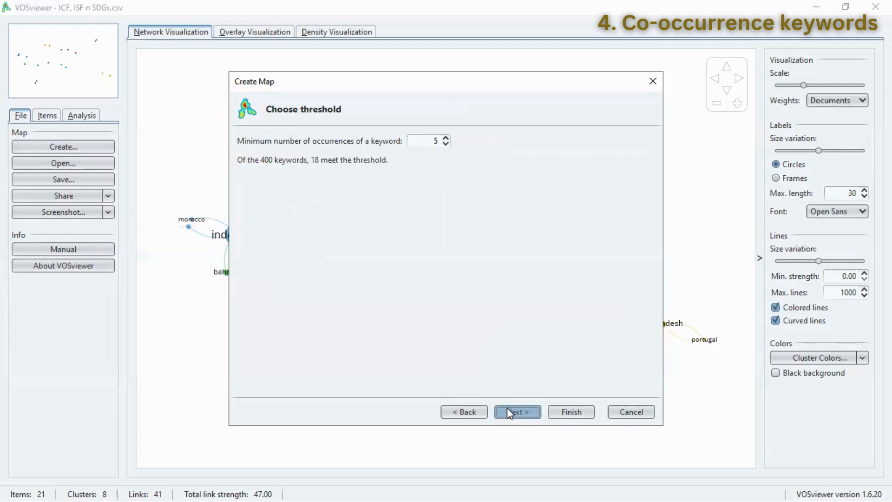
# Step: Generate the keyword map, keeping the minimum of 5 occurrences and all 18 keywords selected, and show its items grouped by cluster
pyautogui.click(509, 413)
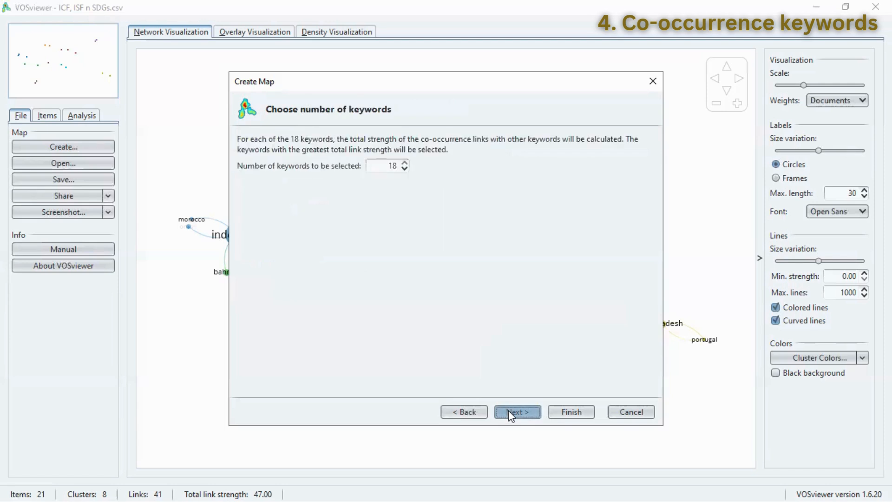
pyautogui.click(514, 412)
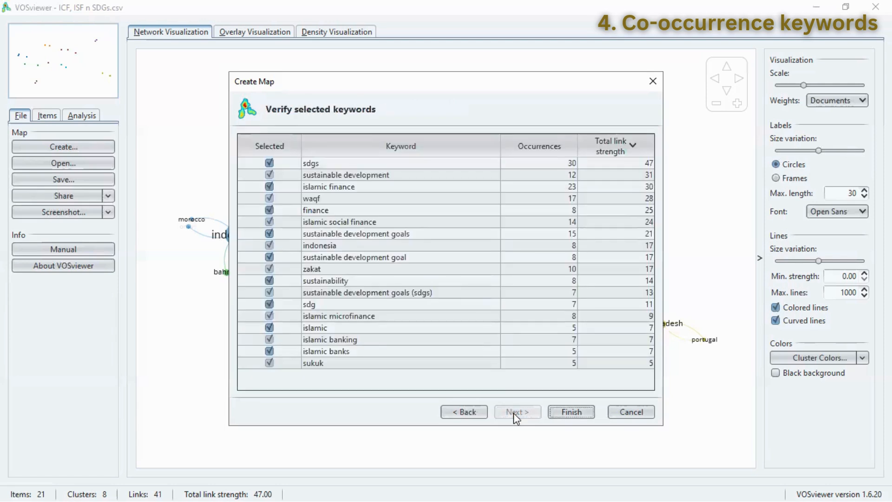
pyautogui.click(568, 412)
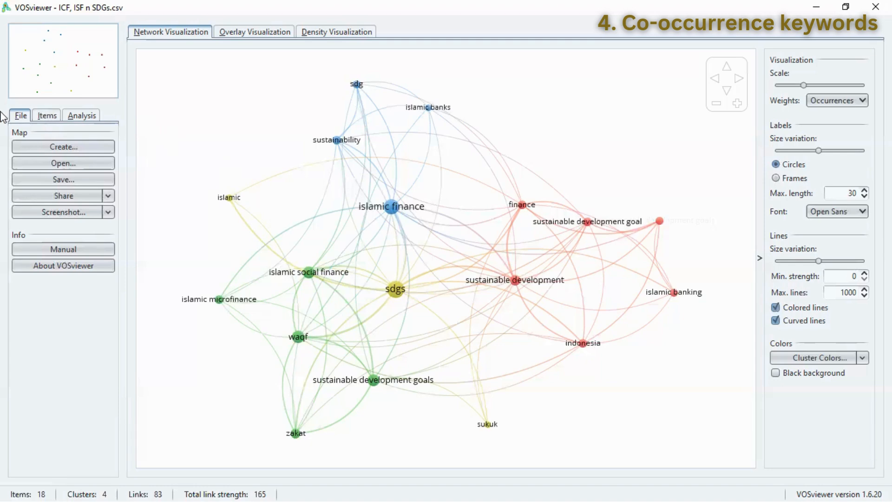
pyautogui.click(47, 116)
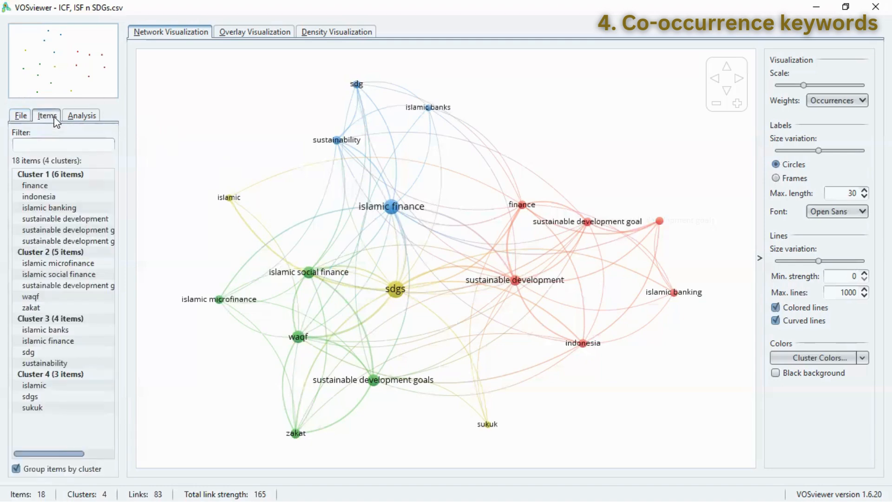